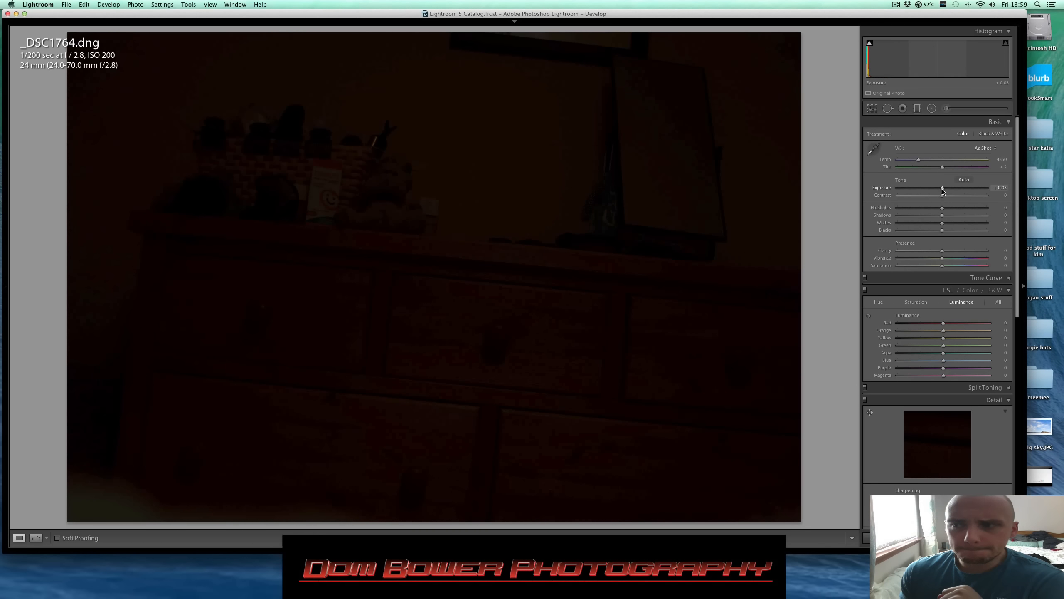
- Raise the photo's Exposure to +5.00 and set the camera calibration profile to Camera Flat
{"action": "left_click_drag", "start_coordinate": [943, 189], "coordinate": [1005, 189]}
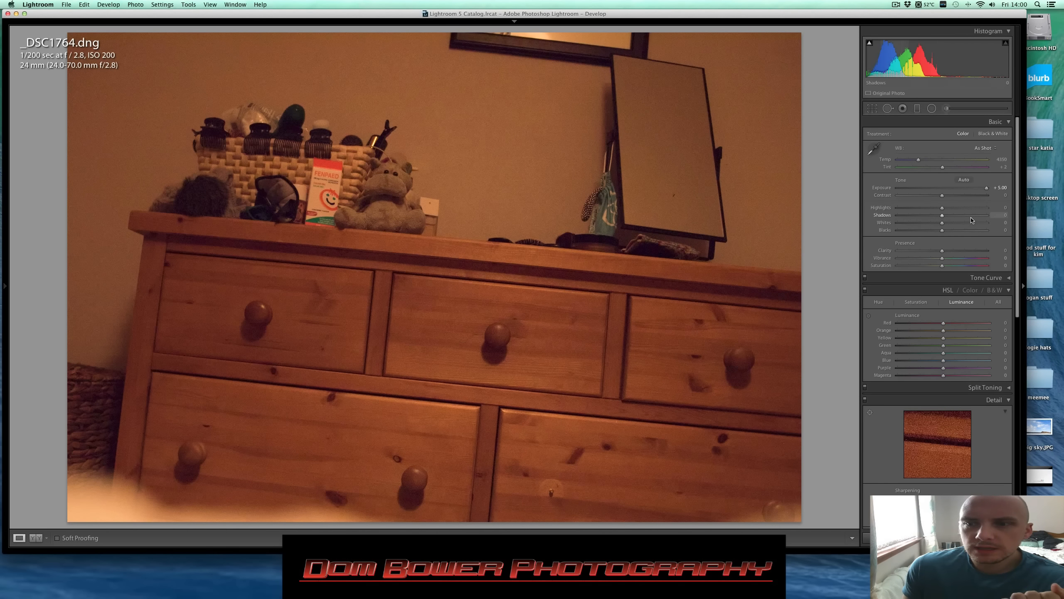
{"action": "scroll", "coordinate": [971, 220], "scroll_direction": "down", "scroll_amount": 15}
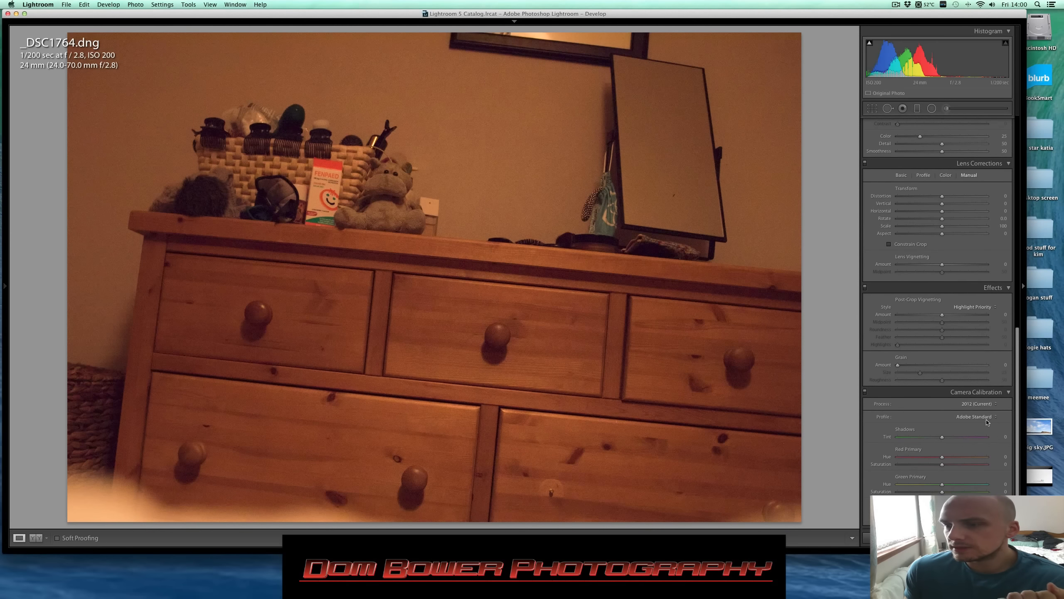
{"action": "left_click", "coordinate": [987, 420]}
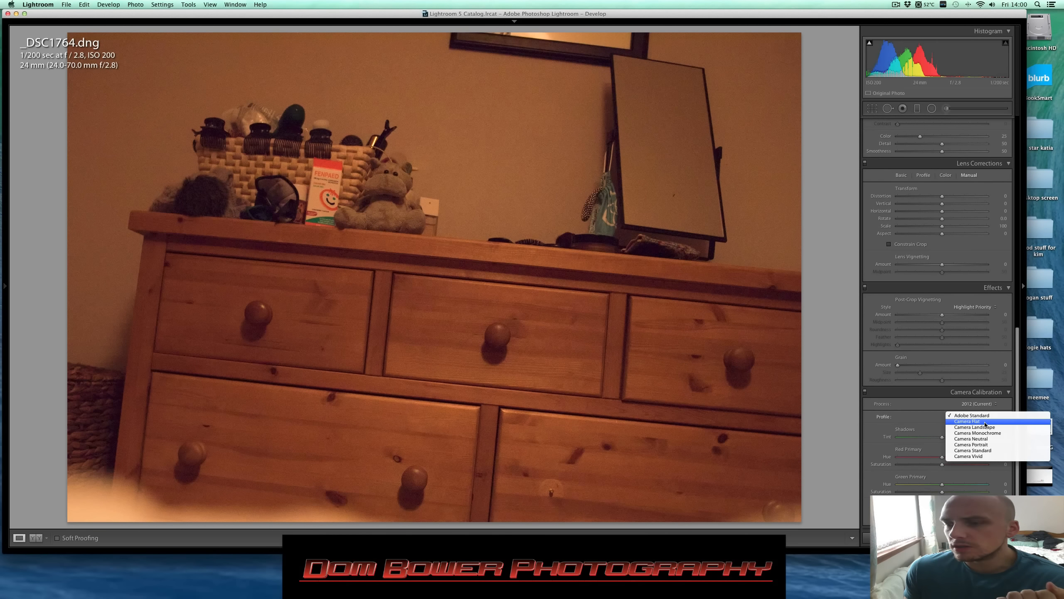
{"action": "left_click", "coordinate": [986, 421]}
- Set Clarity to +17 and Contrast to +20, and compare the photo with its unedited version
{"action": "scroll", "coordinate": [980, 381], "scroll_direction": "up", "scroll_amount": 5}
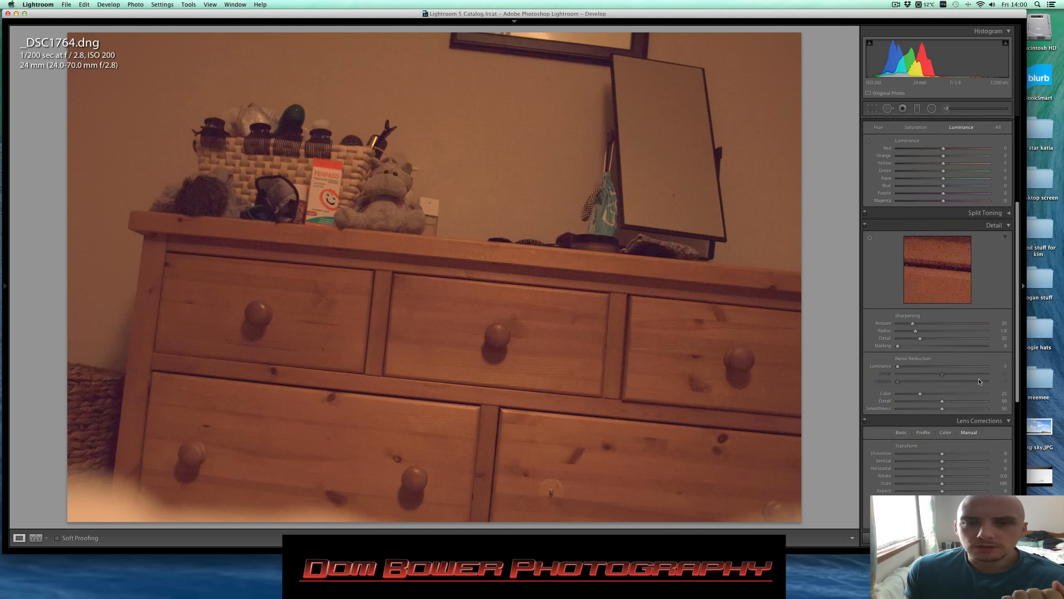
{"action": "scroll", "coordinate": [979, 381], "scroll_direction": "up", "scroll_amount": 5}
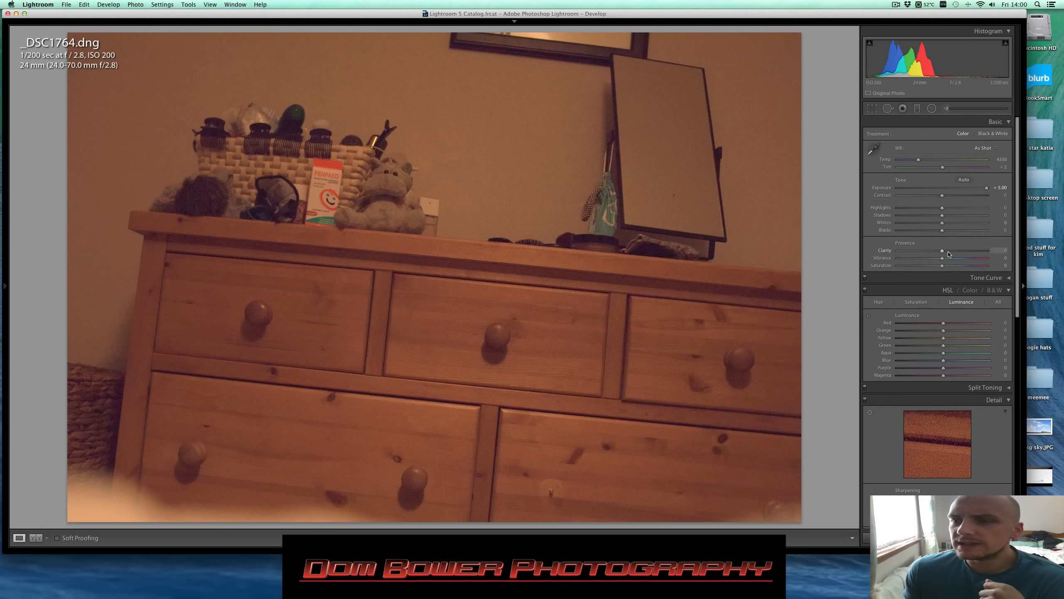
{"action": "left_click", "coordinate": [950, 251]}
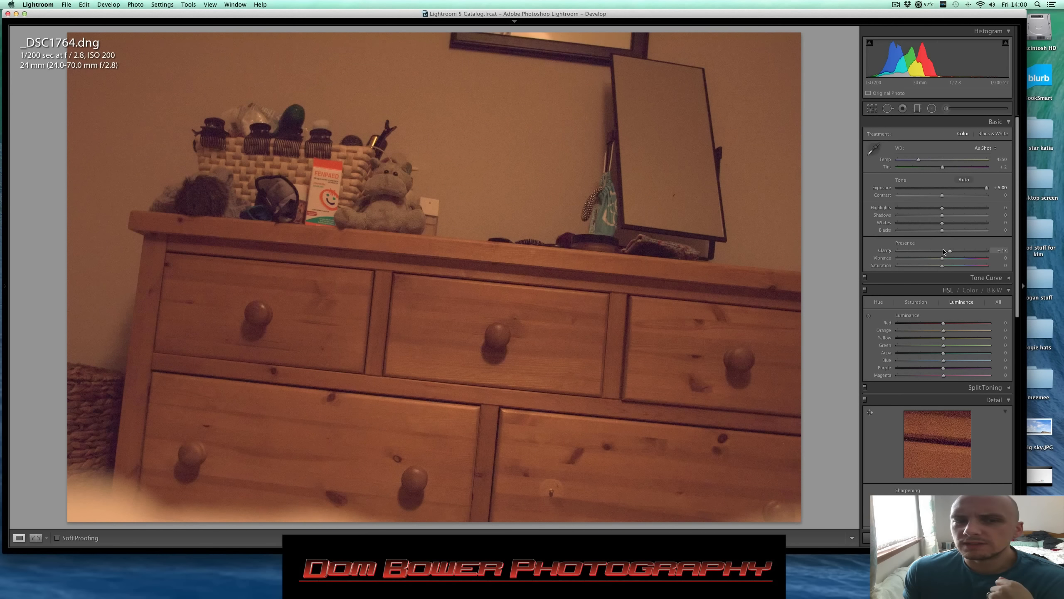
{"action": "left_click", "coordinate": [950, 195]}
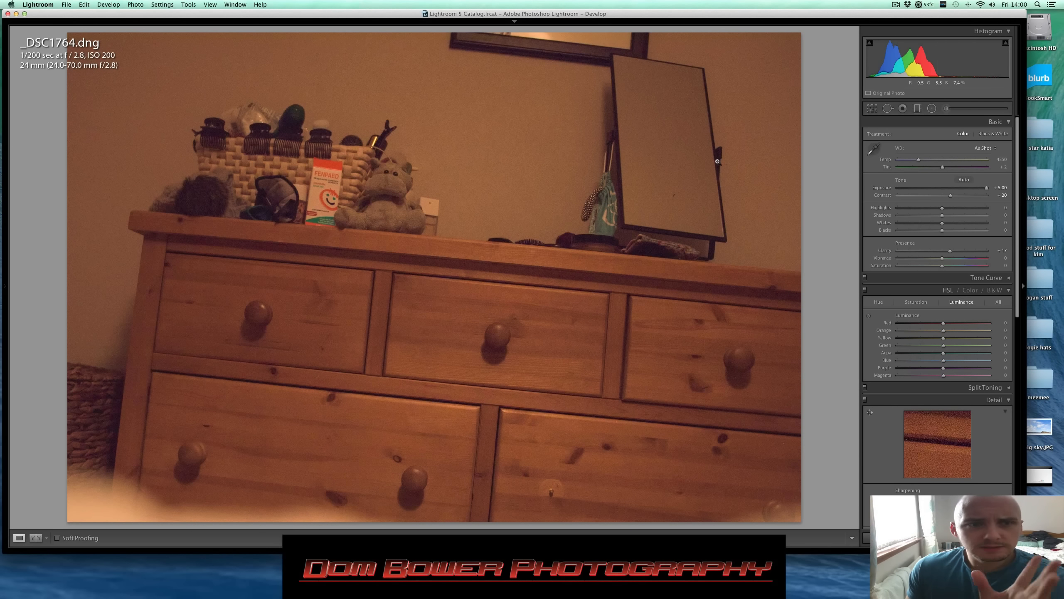
{"action": "key", "text": "backslash"}
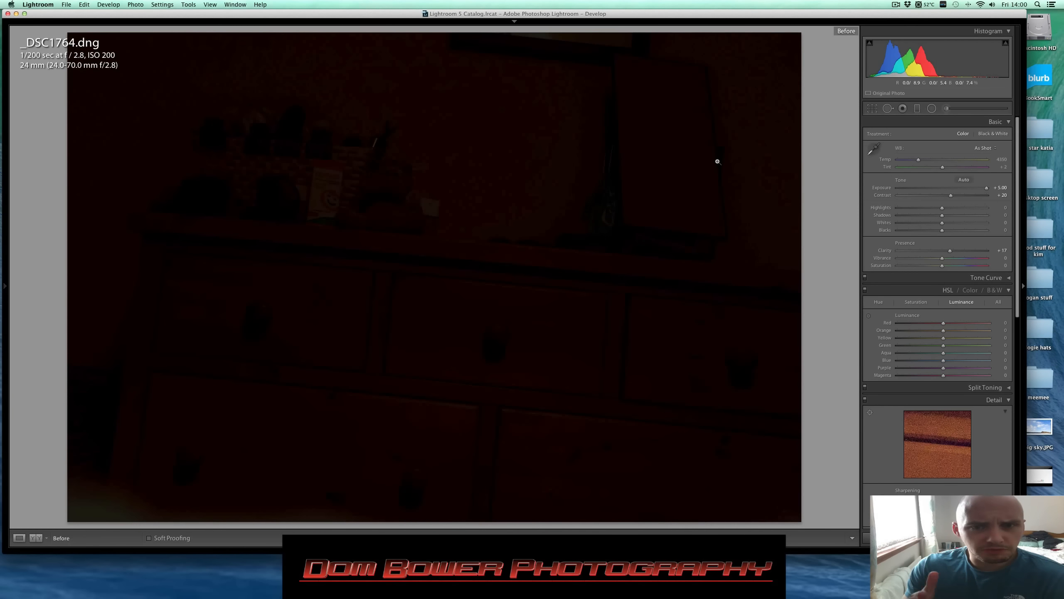
{"action": "key", "text": "backslash"}
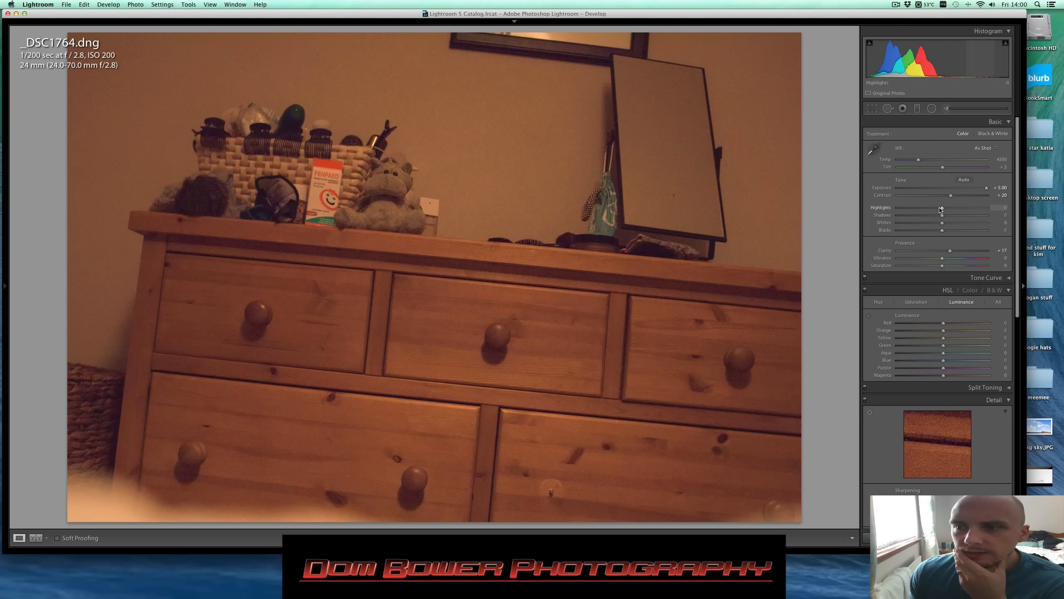
- Set Highlights to +34, Shadows to +42 and Whites to +20, and cool the white balance temperature to 4170
{"action": "mouse_move", "coordinate": [949, 209]}
{"action": "left_mouse_down"}
{"action": "mouse_move", "coordinate": [991, 207]}
{"action": "mouse_move", "coordinate": [927, 207]}
{"action": "mouse_move", "coordinate": [987, 216]}
{"action": "mouse_move", "coordinate": [933, 209]}
{"action": "mouse_move", "coordinate": [964, 209]}
{"action": "mouse_move", "coordinate": [941, 222]}
{"action": "mouse_move", "coordinate": [973, 219]}
{"action": "mouse_move", "coordinate": [948, 223]}
{"action": "left_mouse_up"}
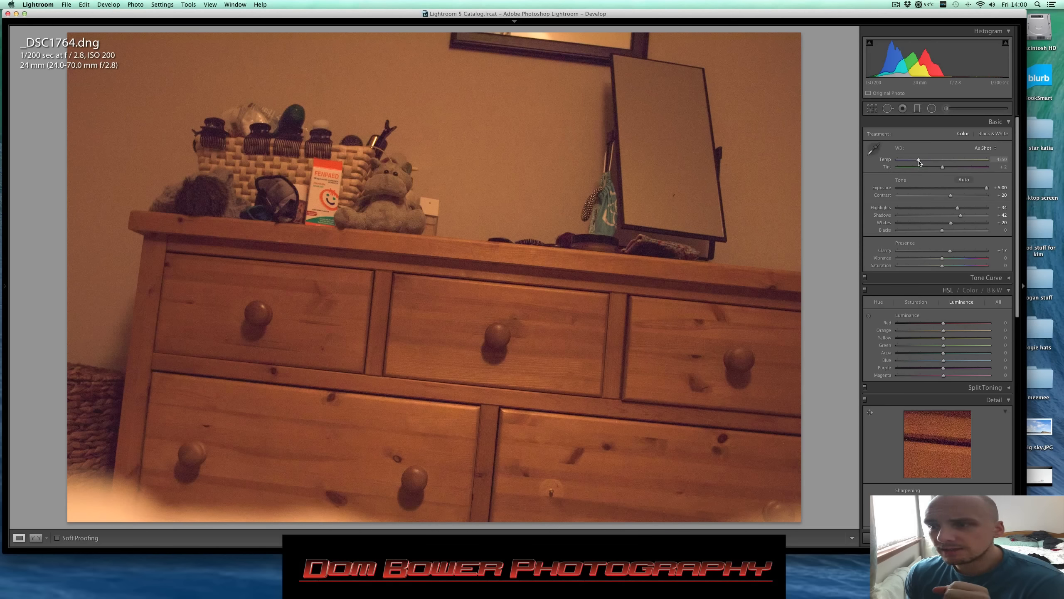
{"action": "left_click_drag", "start_coordinate": [919, 162], "coordinate": [917, 162]}
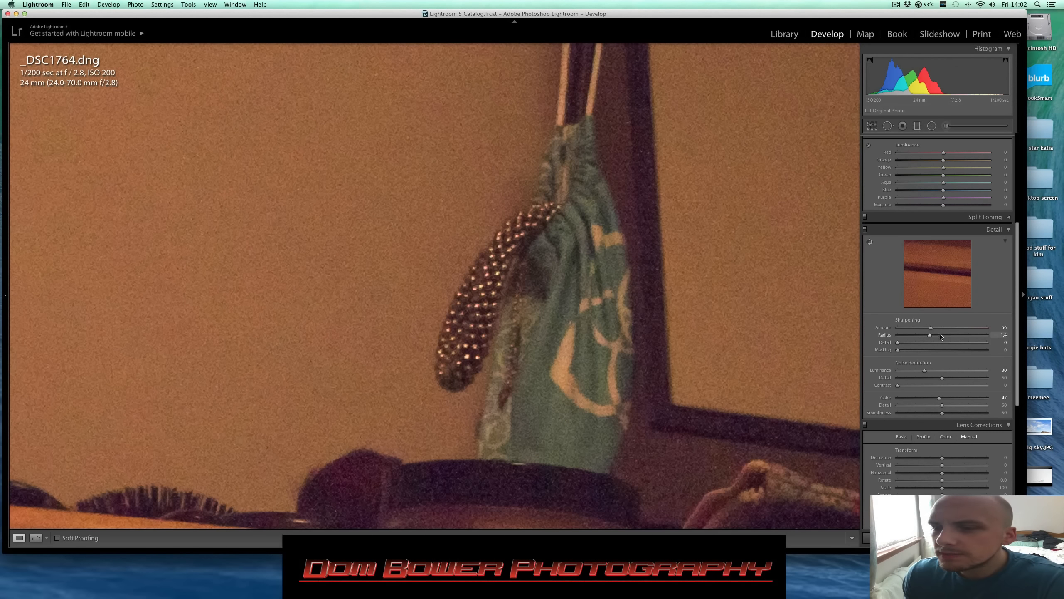
- Set the sharpening Amount to 45, try sharpening Detail at 94, and return Detail to 0
{"action": "left_click_drag", "start_coordinate": [930, 328], "coordinate": [926, 330]}
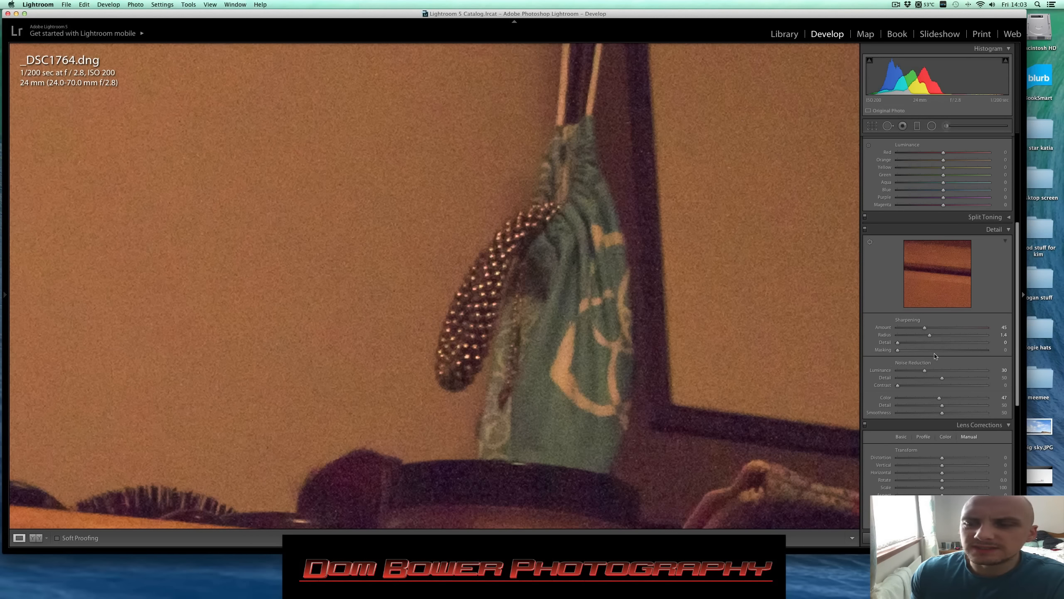
{"action": "left_click_drag", "start_coordinate": [939, 342], "coordinate": [982, 343]}
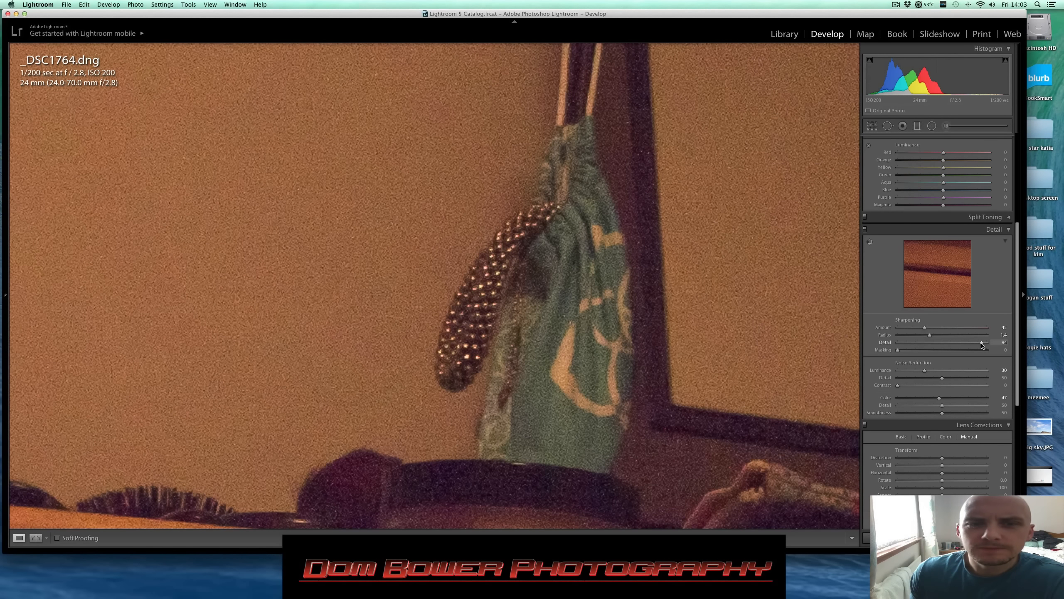
{"action": "double_click", "coordinate": [885, 343]}
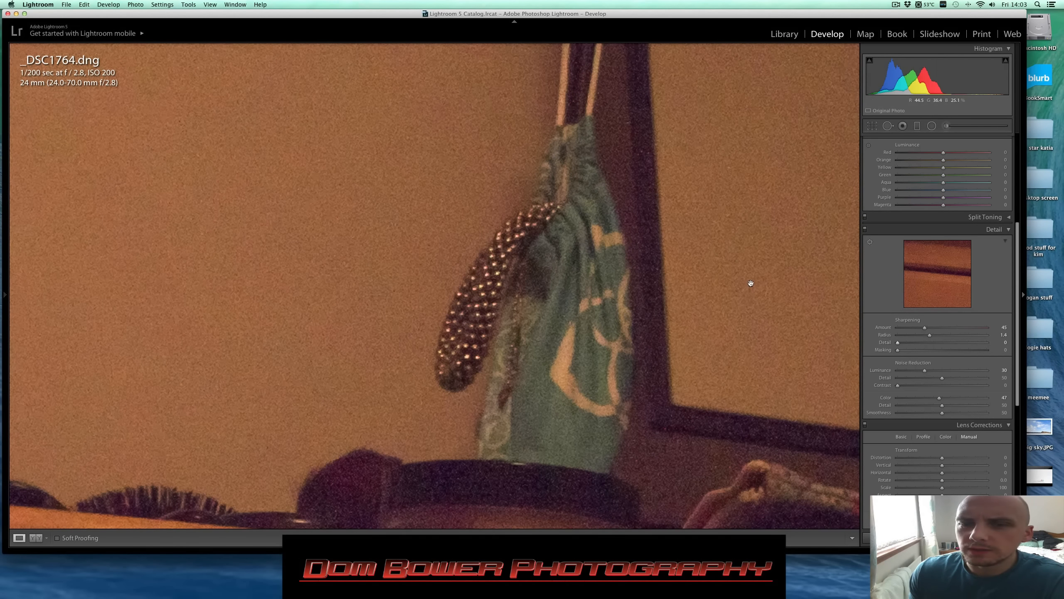
- Try luminance noise reduction at 80 and inspect the green bag, wall, brushes and toy hippo up close
{"action": "left_click_drag", "start_coordinate": [541, 283], "coordinate": [538, 262]}
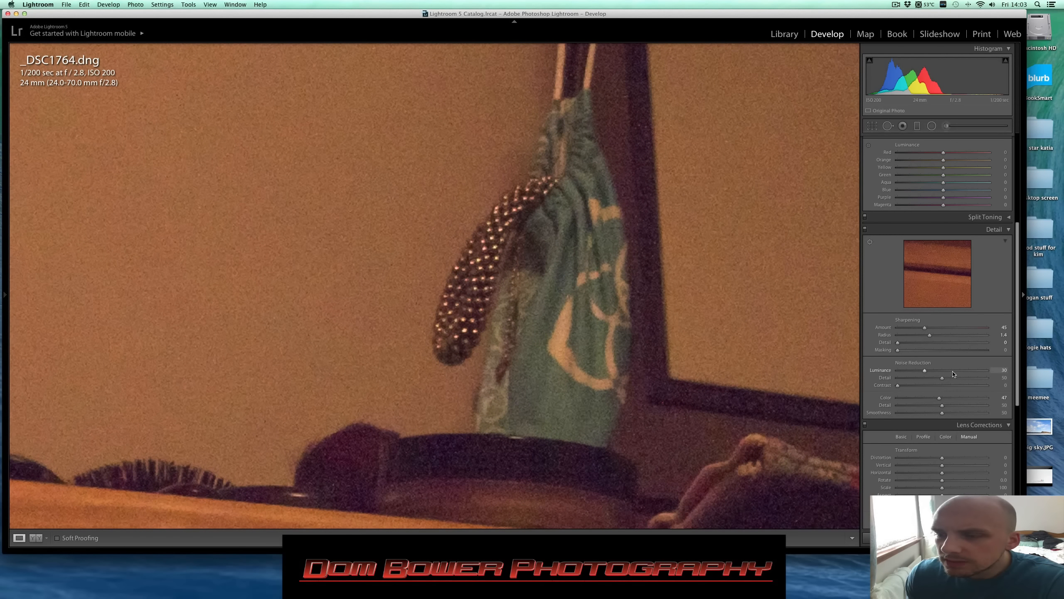
{"action": "left_click", "coordinate": [970, 371]}
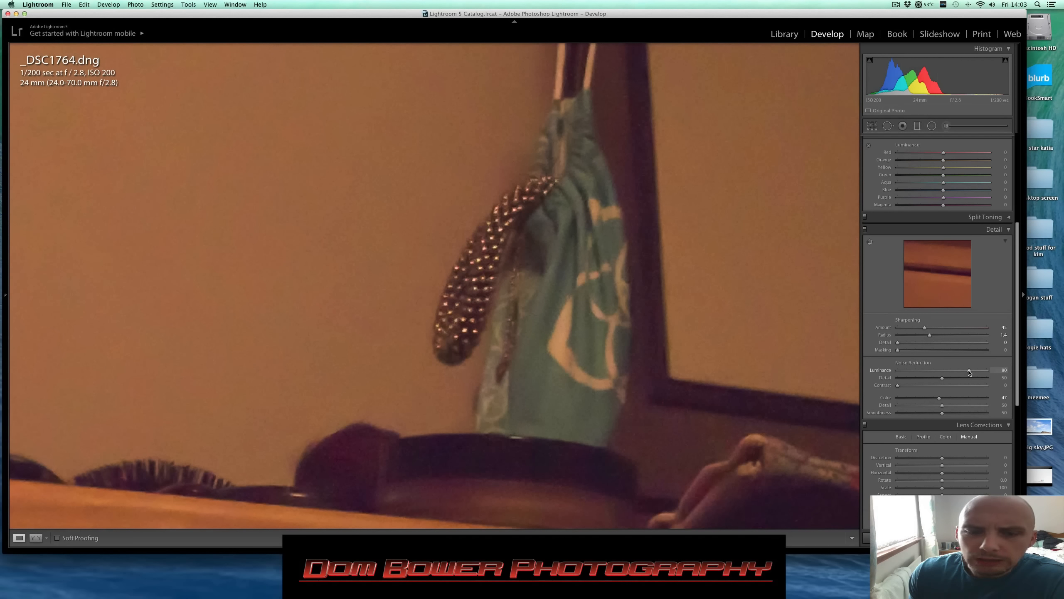
{"action": "left_click_drag", "start_coordinate": [373, 363], "coordinate": [414, 291]}
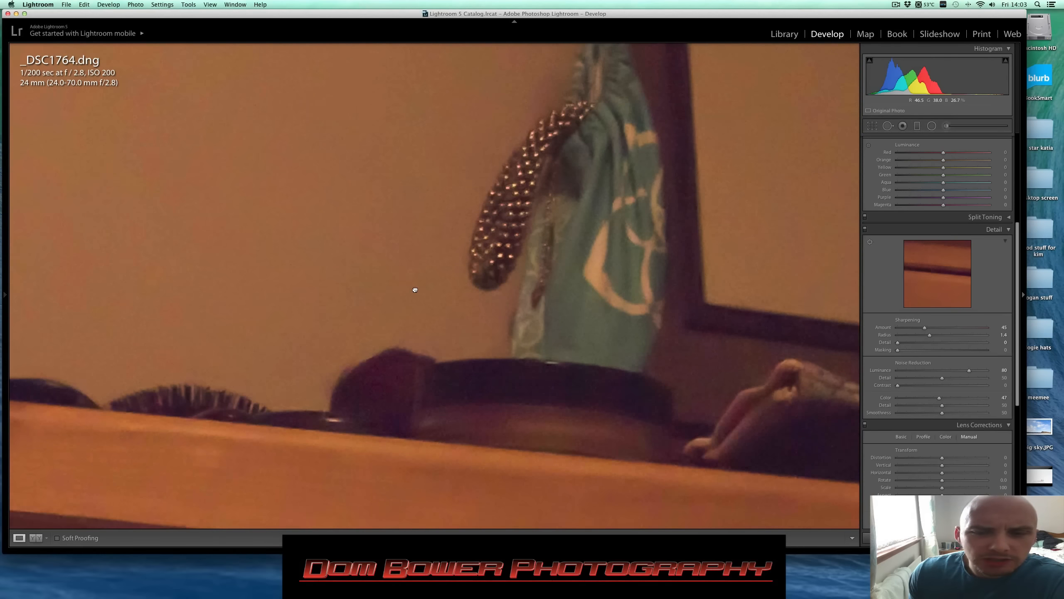
{"action": "left_click_drag", "start_coordinate": [183, 333], "coordinate": [354, 371]}
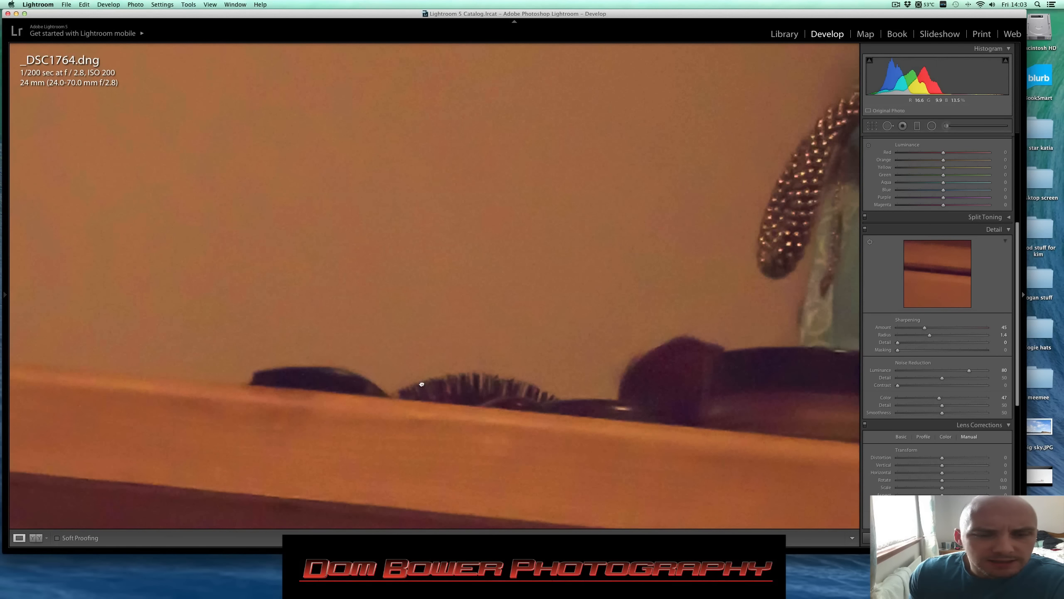
{"action": "left_click_drag", "start_coordinate": [235, 315], "coordinate": [506, 397]}
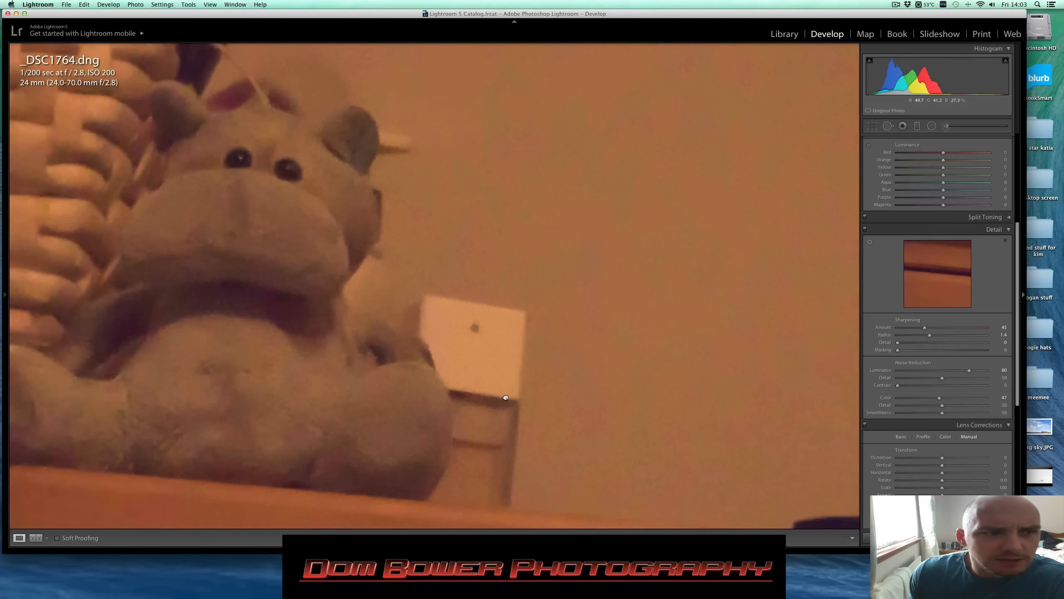
{"action": "left_click_drag", "start_coordinate": [373, 352], "coordinate": [517, 333]}
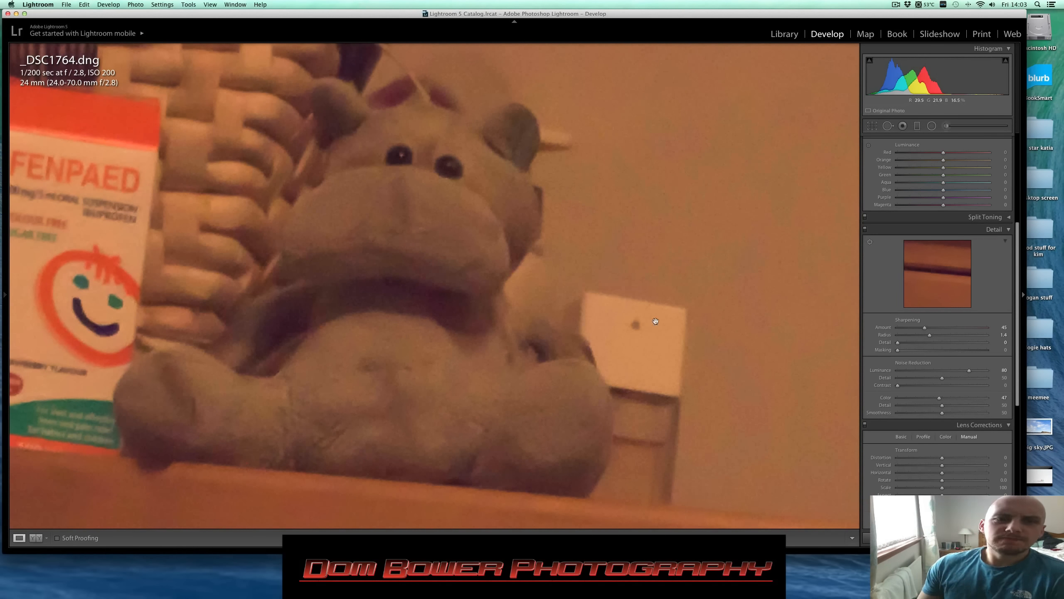
- Set luminance noise reduction to 50 and view the whole photo
{"action": "left_click_drag", "start_coordinate": [961, 371], "coordinate": [934, 372]}
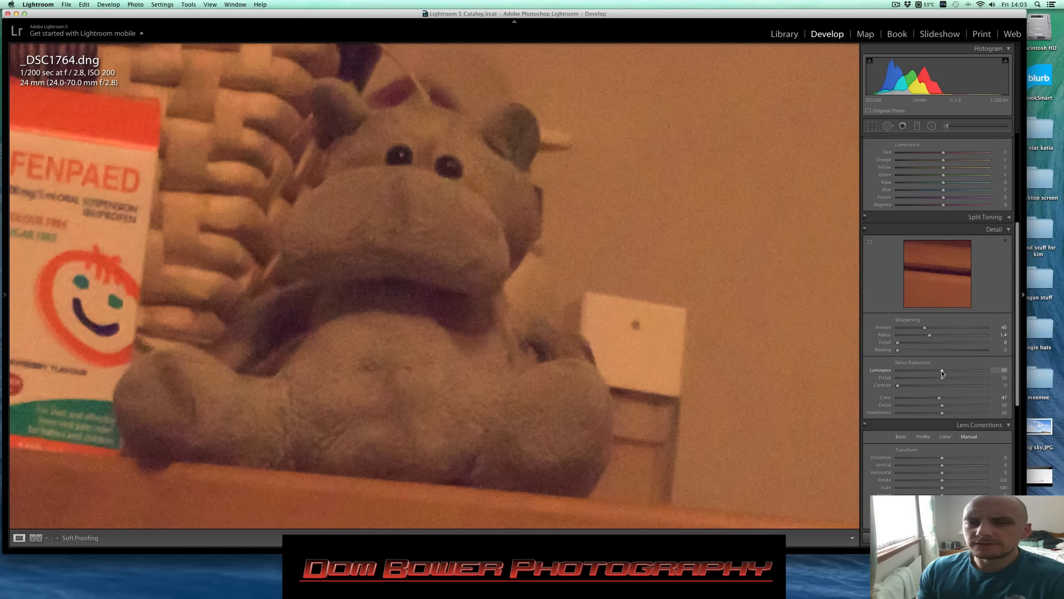
{"action": "left_click", "coordinate": [599, 285]}
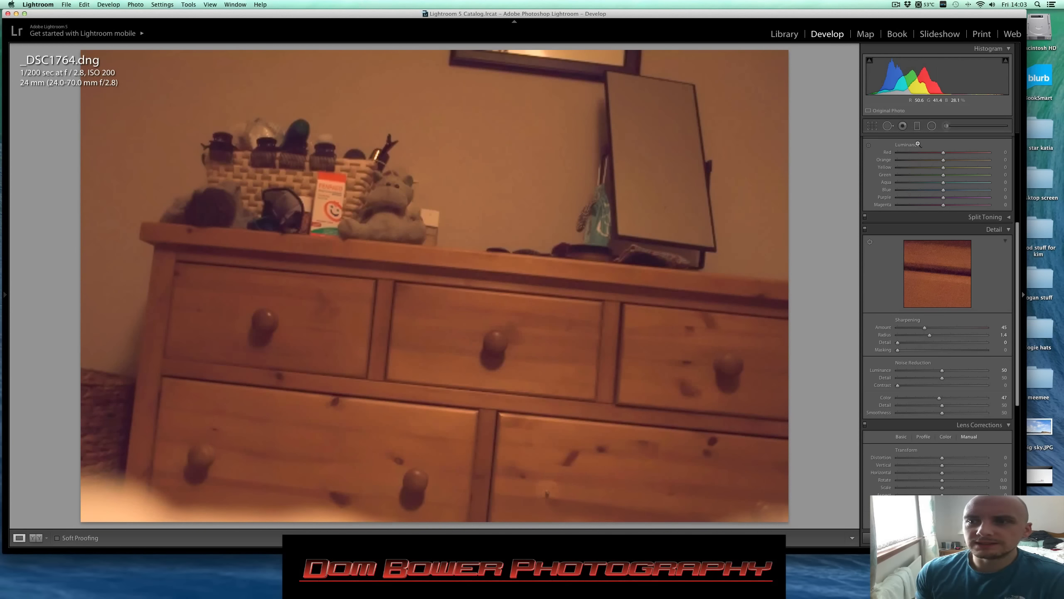
- Crop the photo to the wicker basket, medicine box and toy hippo, and check the cropped image up close
{"action": "key", "text": "r"}
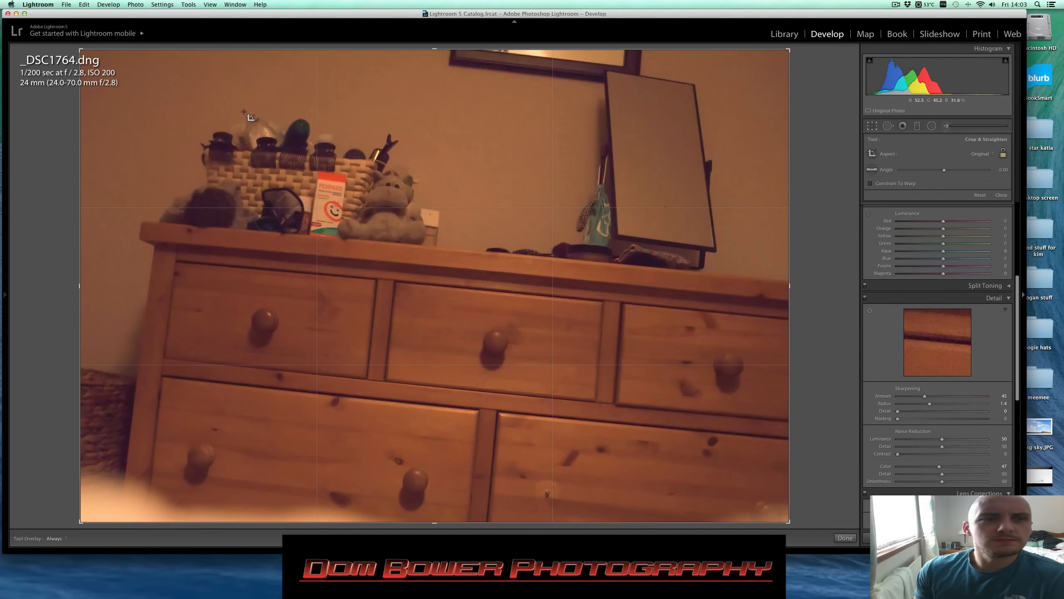
{"action": "left_click_drag", "start_coordinate": [202, 109], "coordinate": [462, 272]}
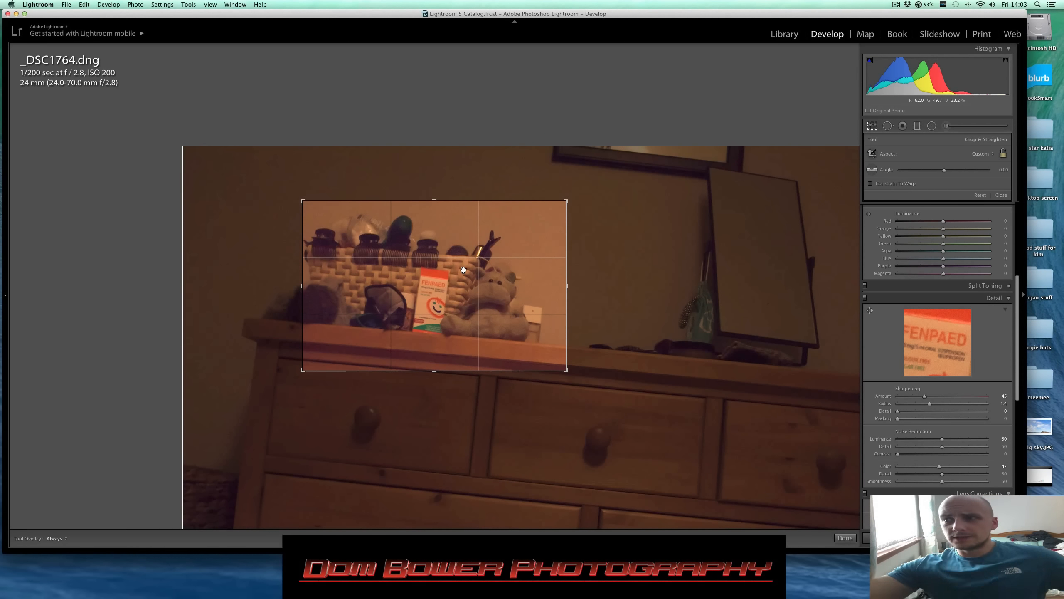
{"action": "key", "text": "z"}
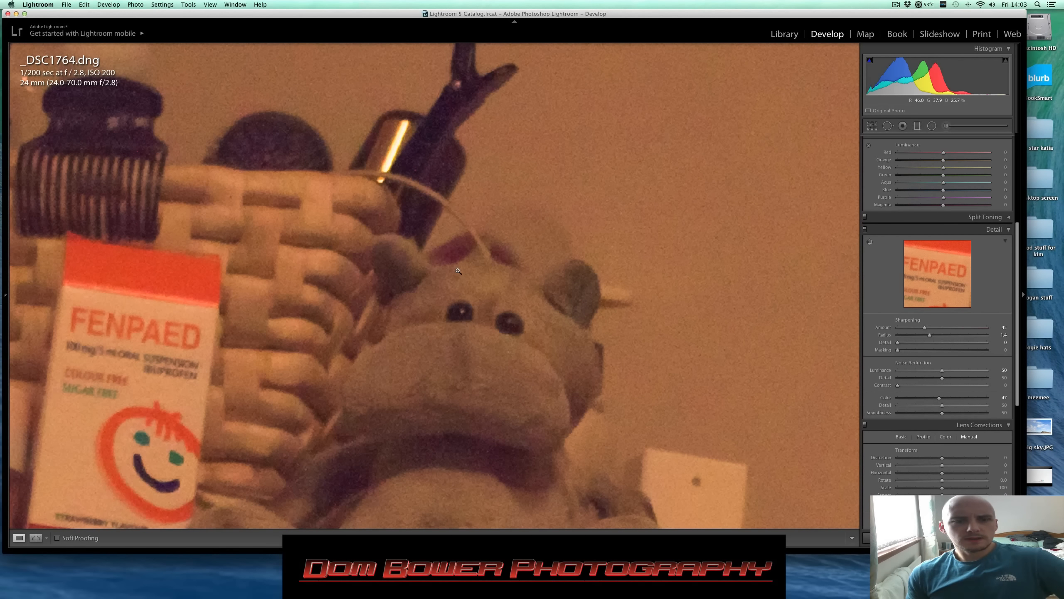
{"action": "key", "text": "z"}
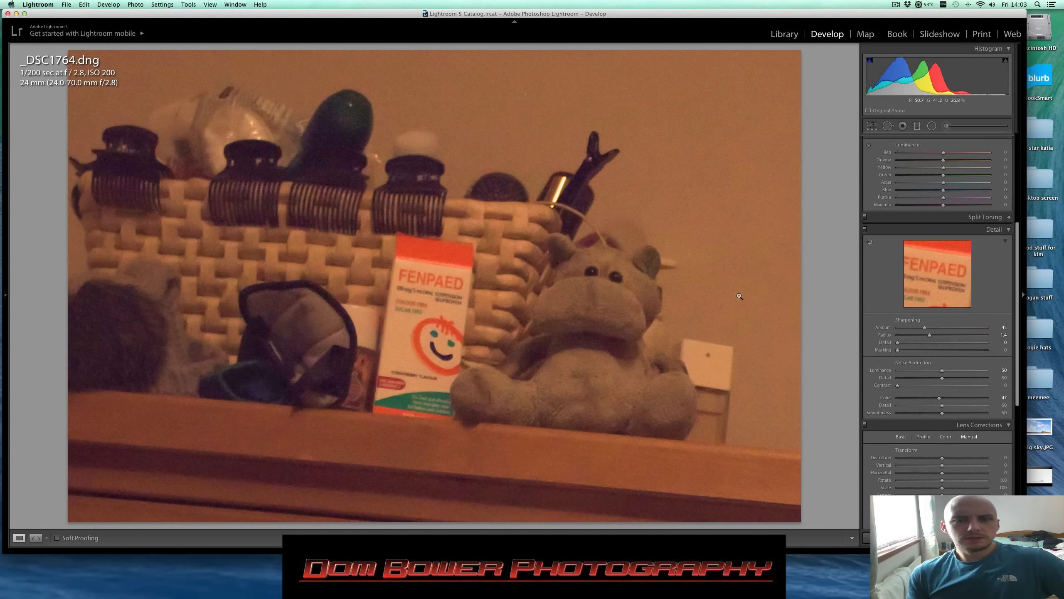
- Increase Clarity to +36 and show the cropped photo in a before/after comparison
{"action": "scroll", "coordinate": [971, 271], "scroll_direction": "up", "scroll_amount": 8}
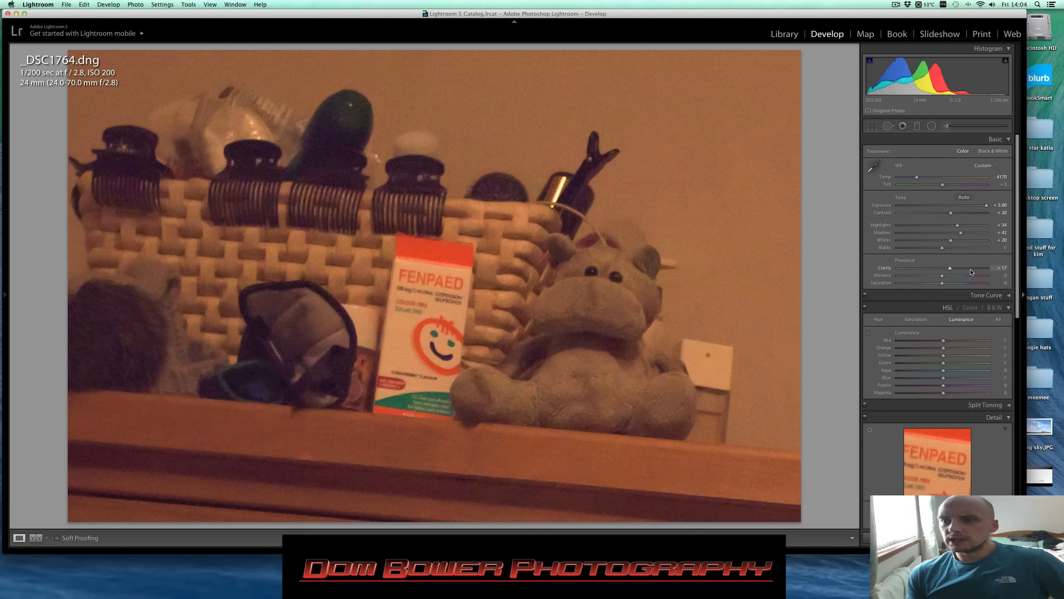
{"action": "left_click_drag", "start_coordinate": [950, 267], "coordinate": [960, 269]}
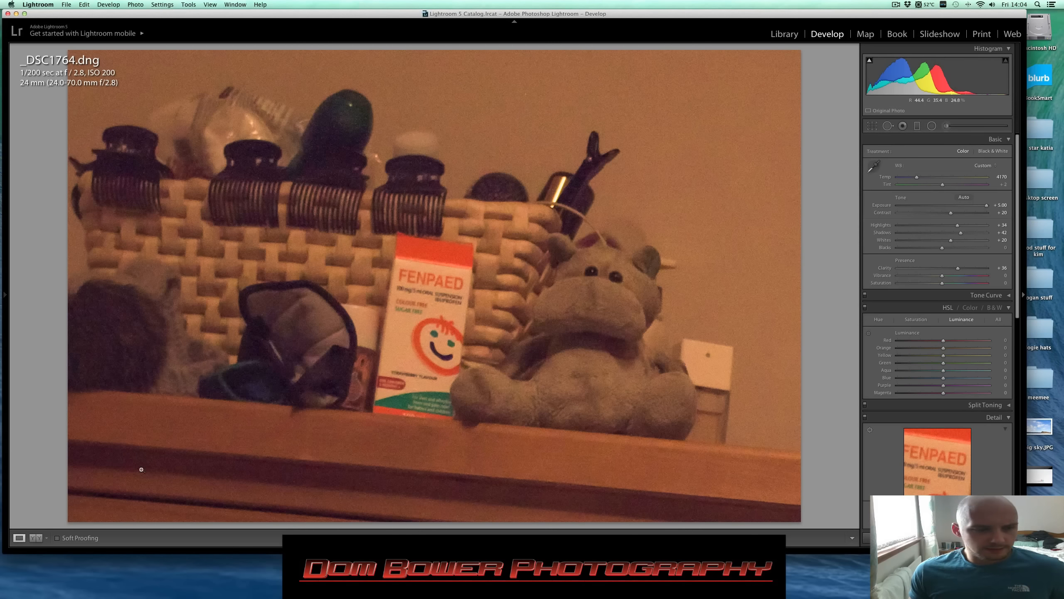
{"action": "left_click", "coordinate": [35, 537]}
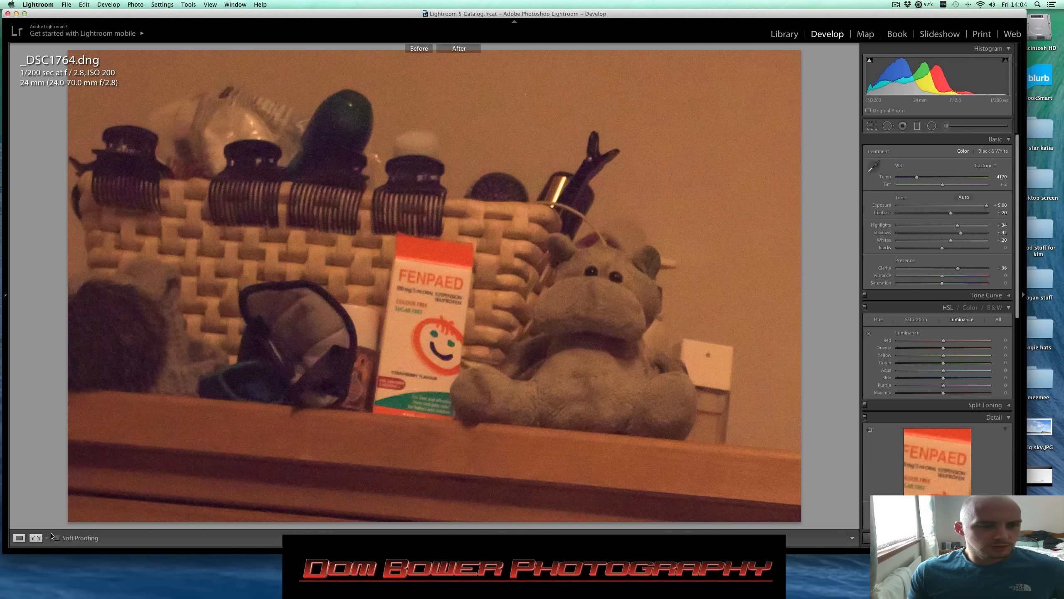